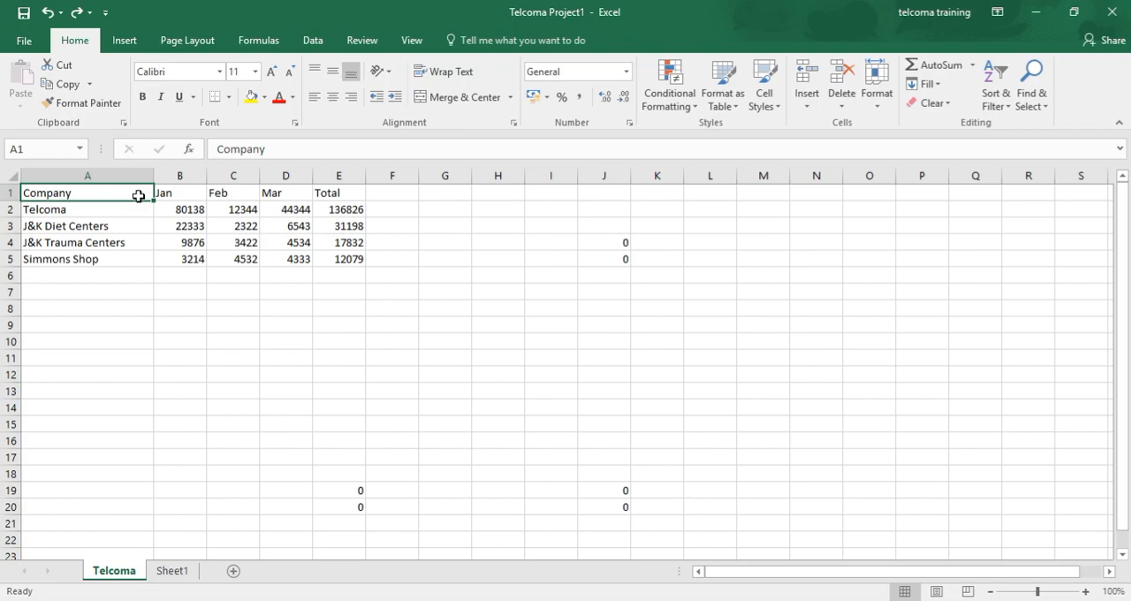
key("shift+Down")
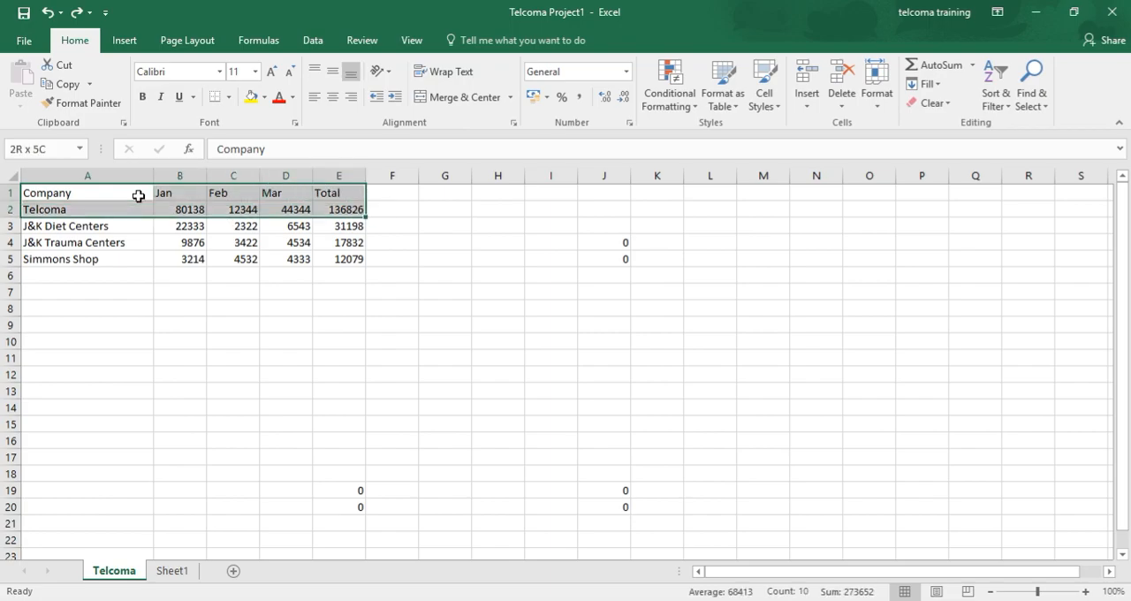
key("shift+Down")
key("shift+Down")
key("shift+Down")
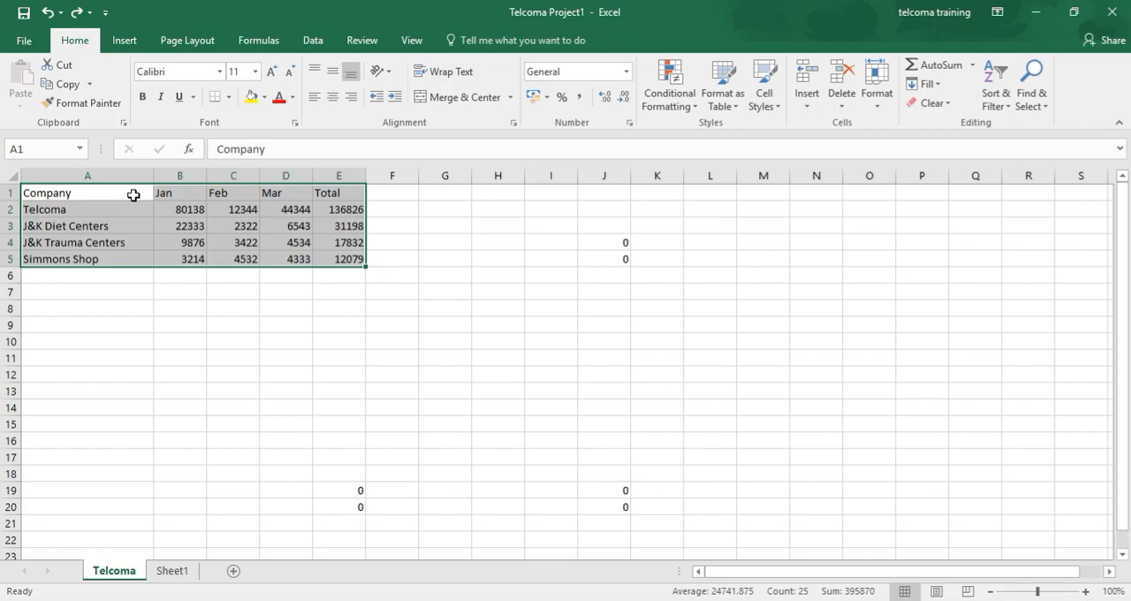
left_click(134, 195)
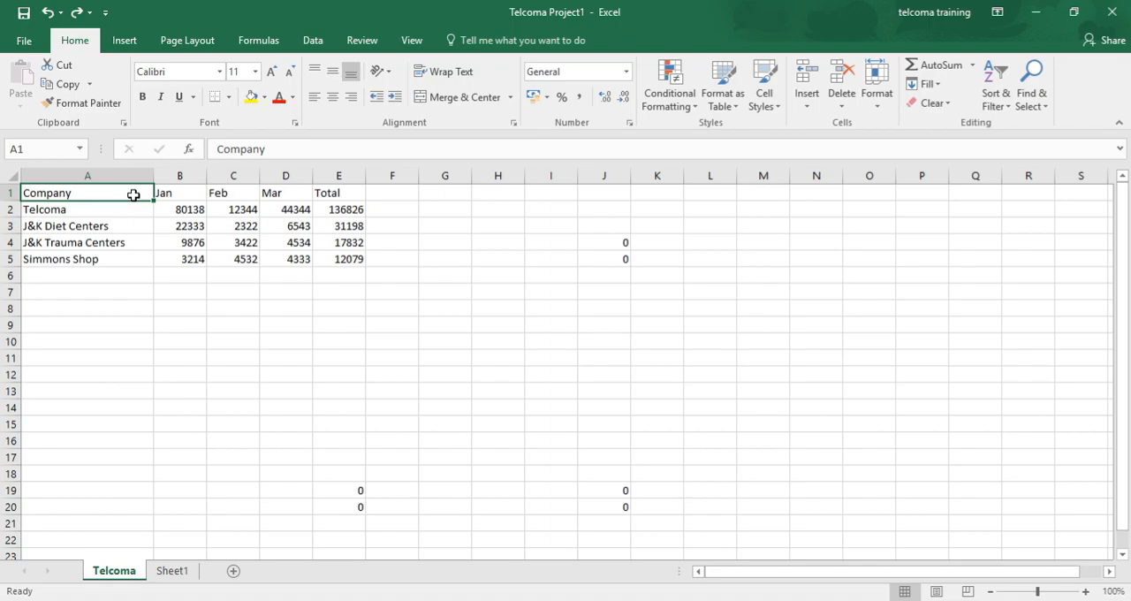
Format the range A1:E5 as a table with headers, using the blue style in the third row of the Light group
key("shift+Right")
key("shift+Right")
key("shift+Right")
key("shift+Right")
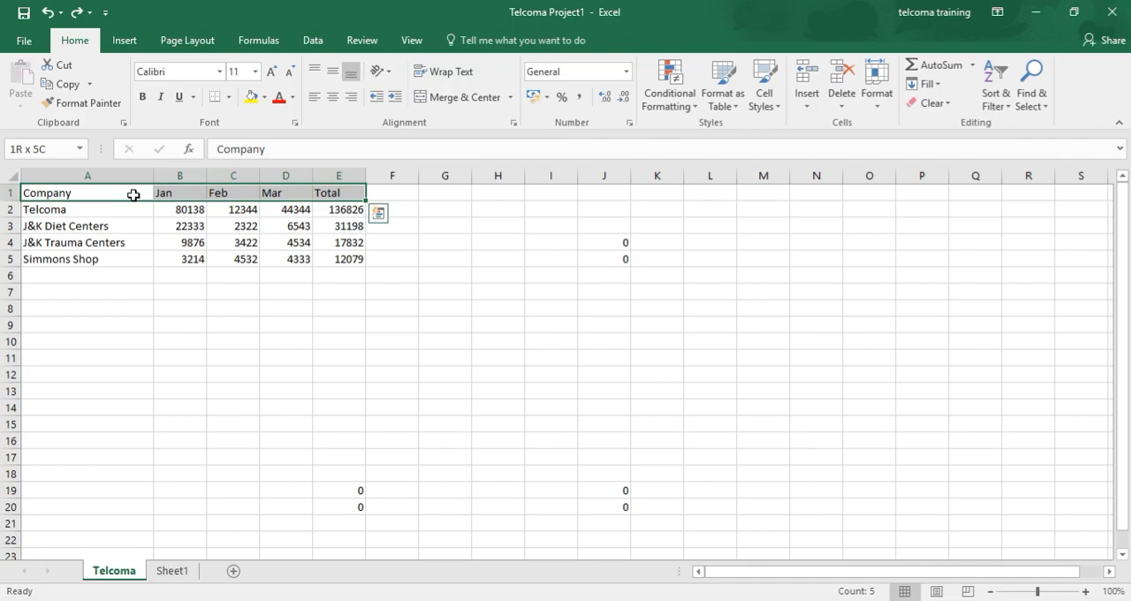
key("shift+Down")
key("shift+Down")
key("shift+Down")
key("shift+Down")
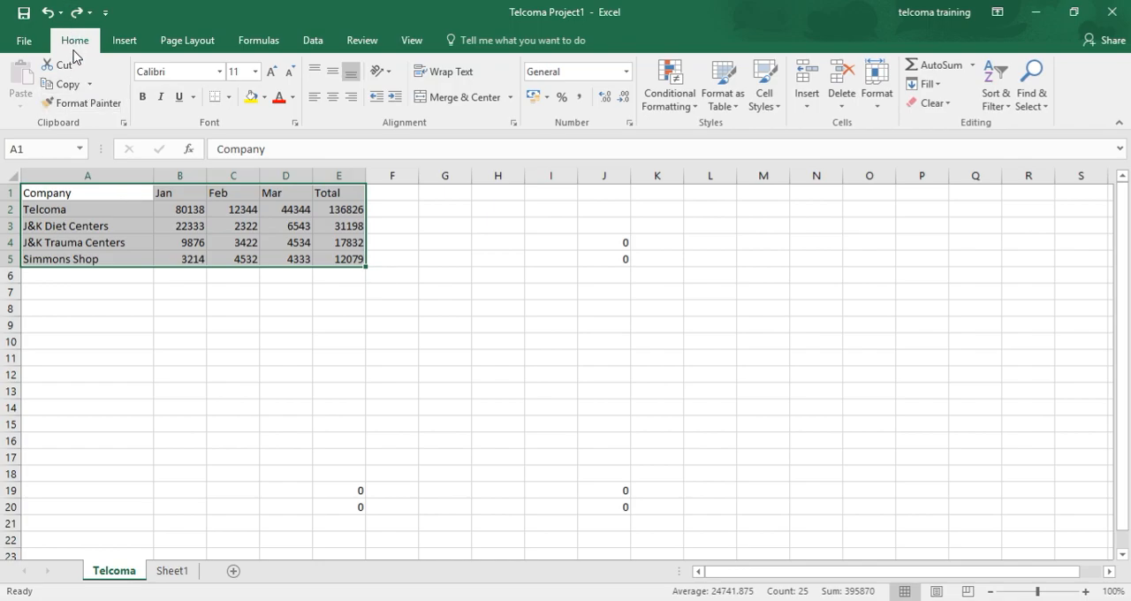
left_click(727, 110)
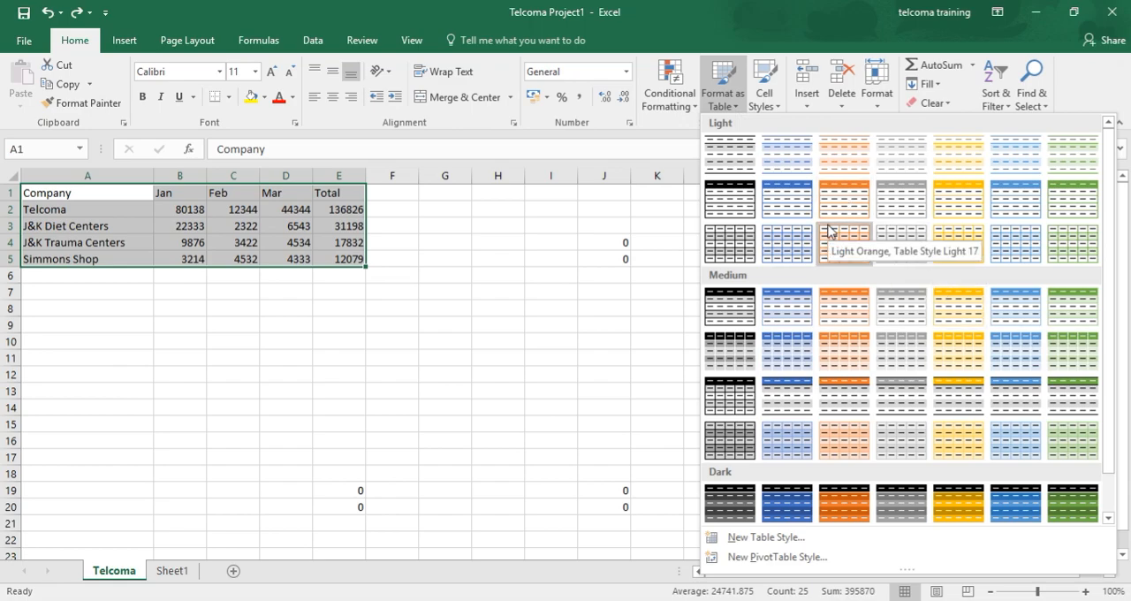
left_click(786, 246)
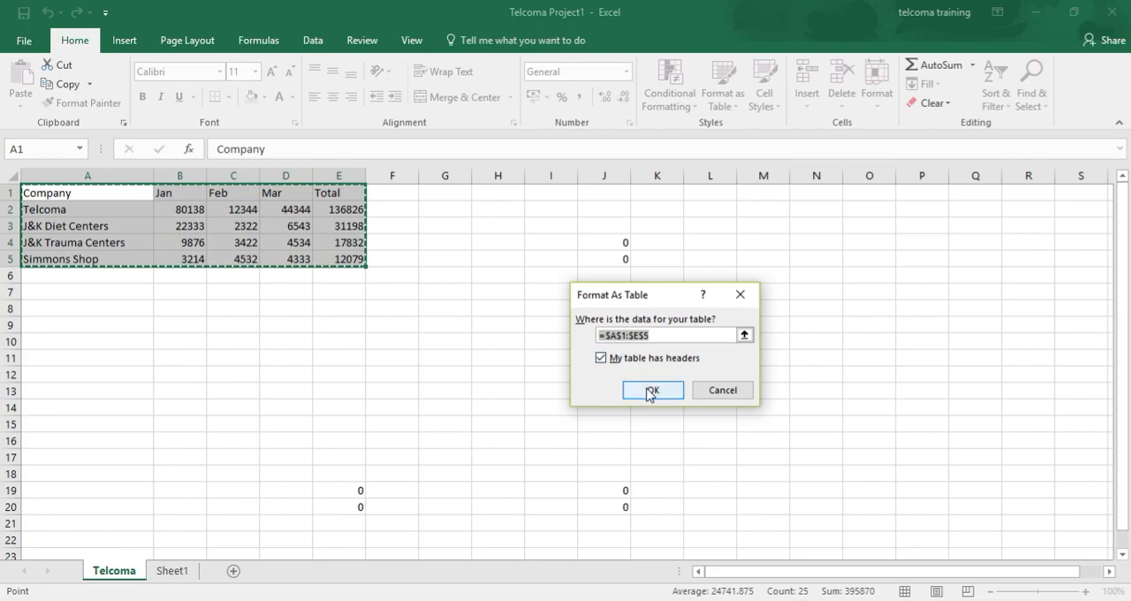
left_click(649, 389)
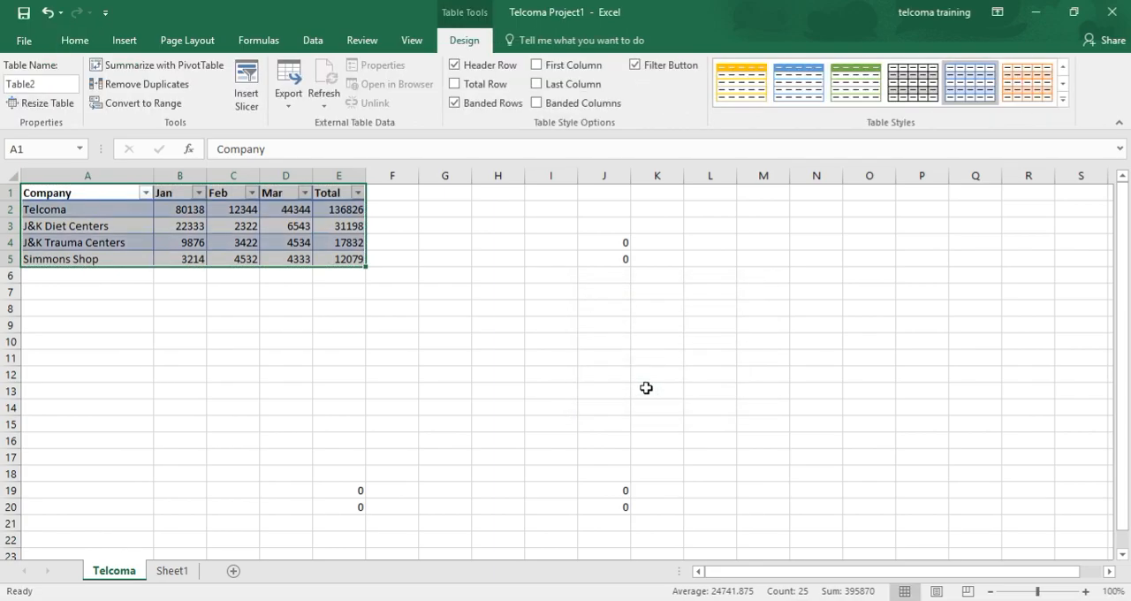
left_click(482, 405)
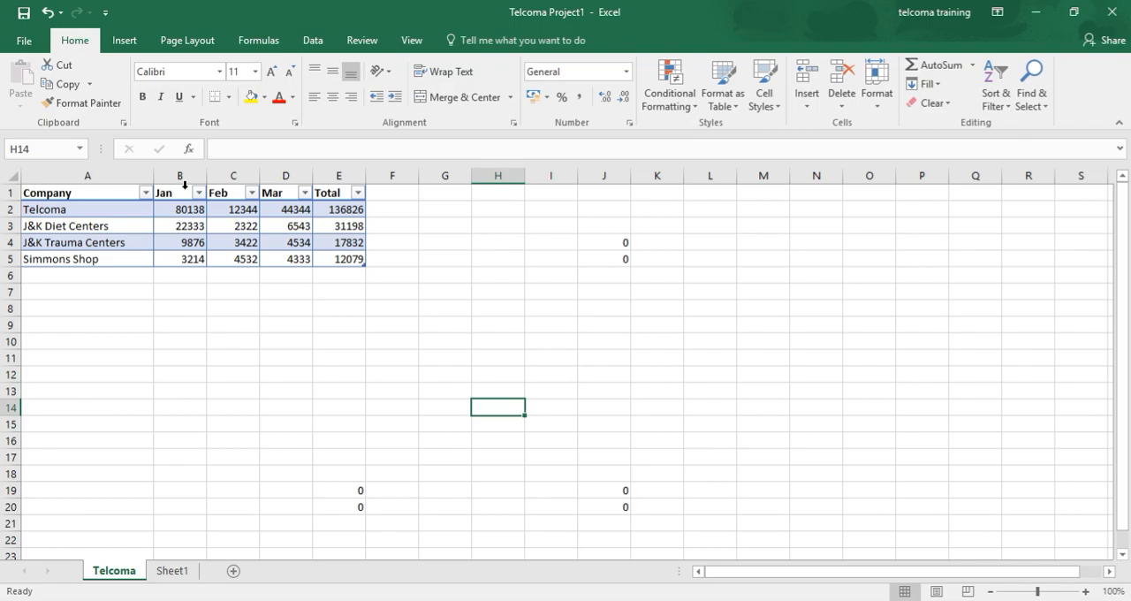
Examine the new table style options, including the Header Row and Total Row elements, without creating a style
left_click(725, 100)
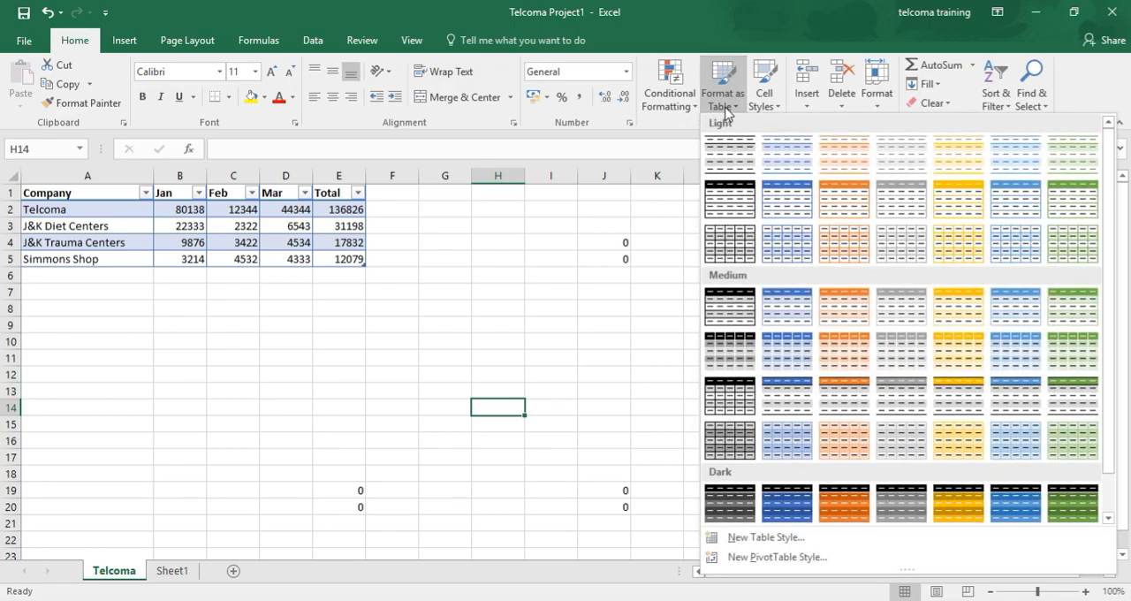
left_click(766, 537)
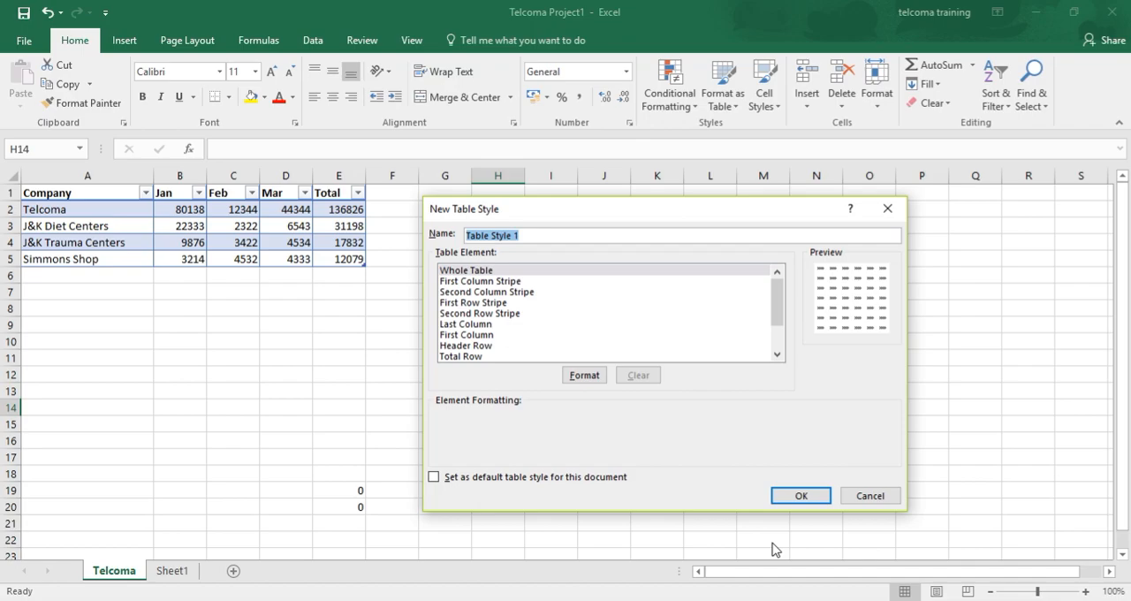
left_click(555, 234)
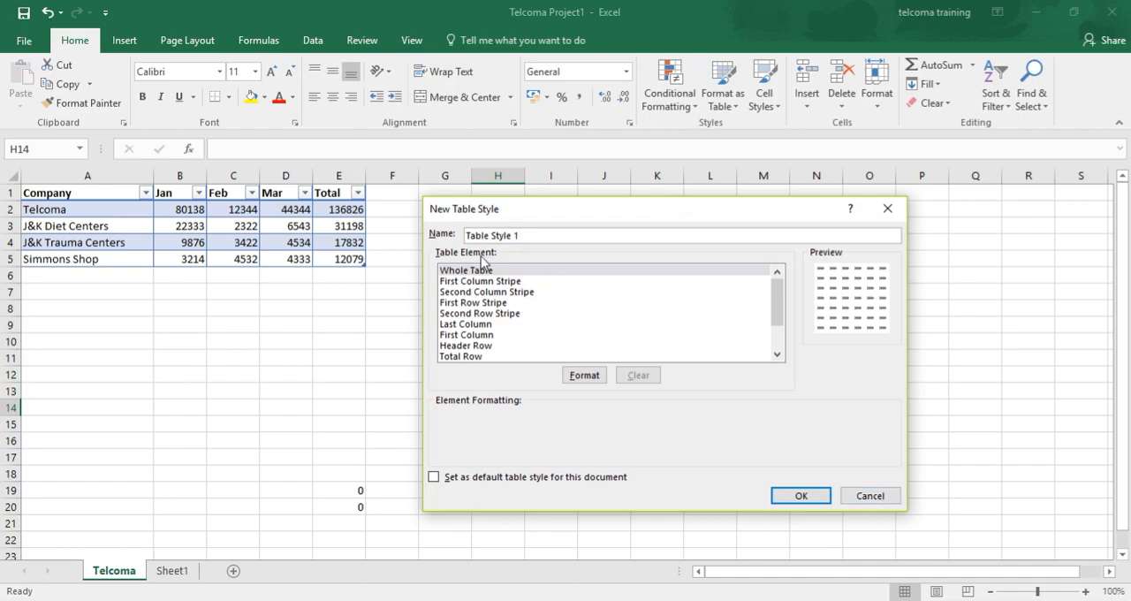
left_click(485, 348)
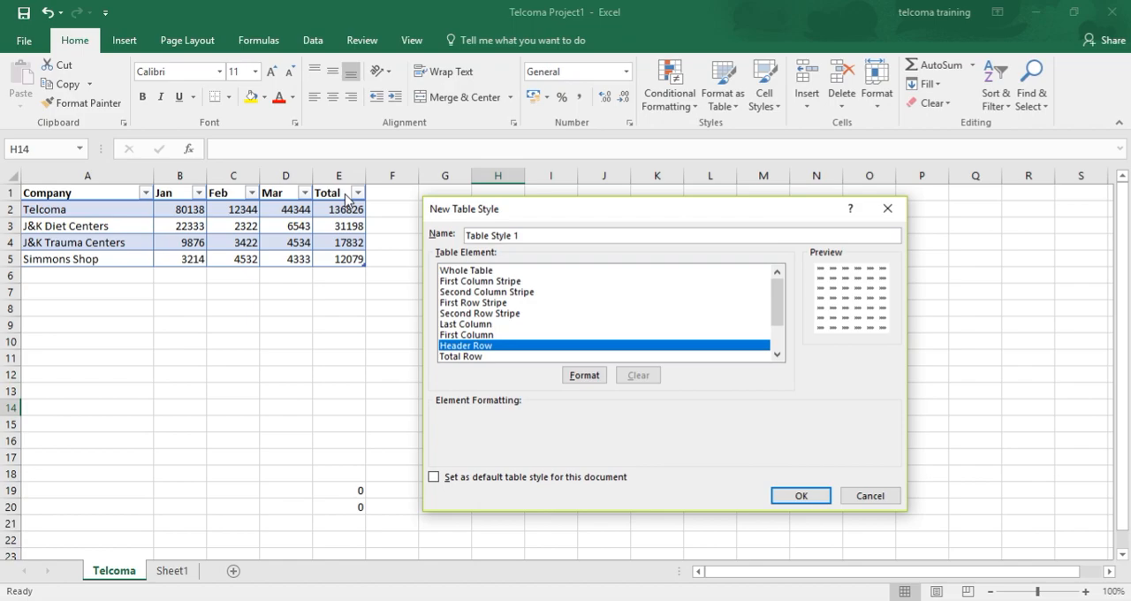
left_click(459, 356)
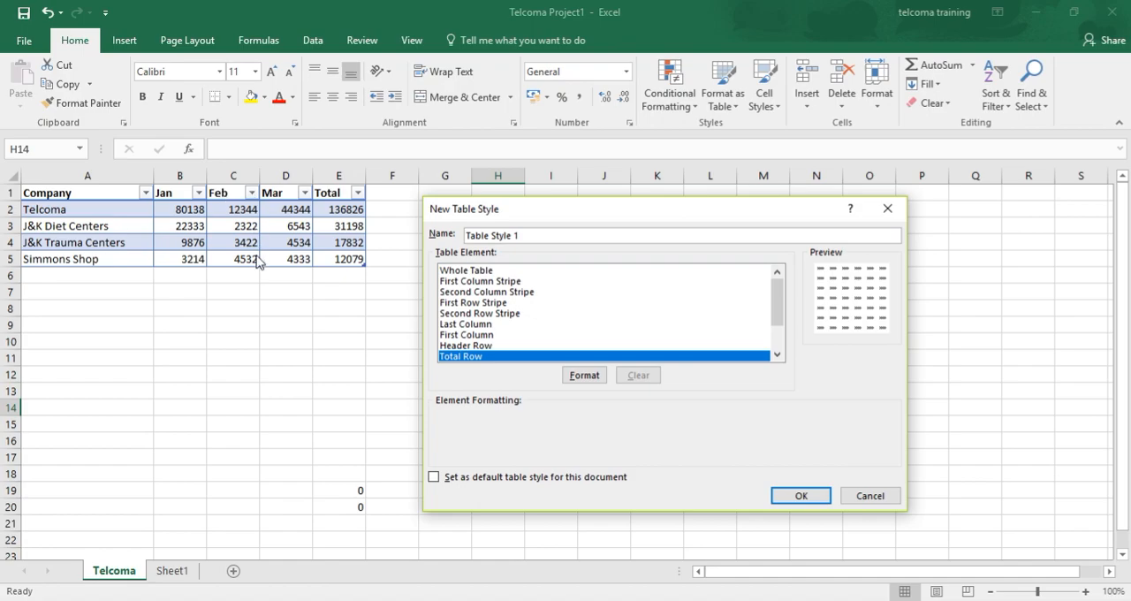
left_click(870, 495)
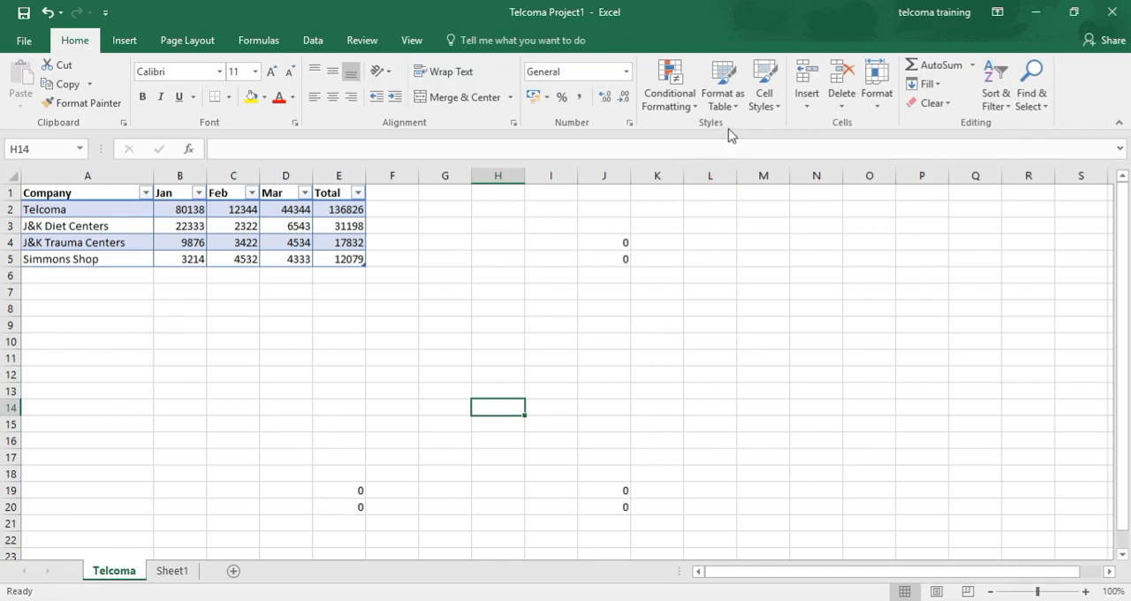
Try to format the existing table range A1:E5 as a table with headers, using the first orange Medium style
left_click(722, 99)
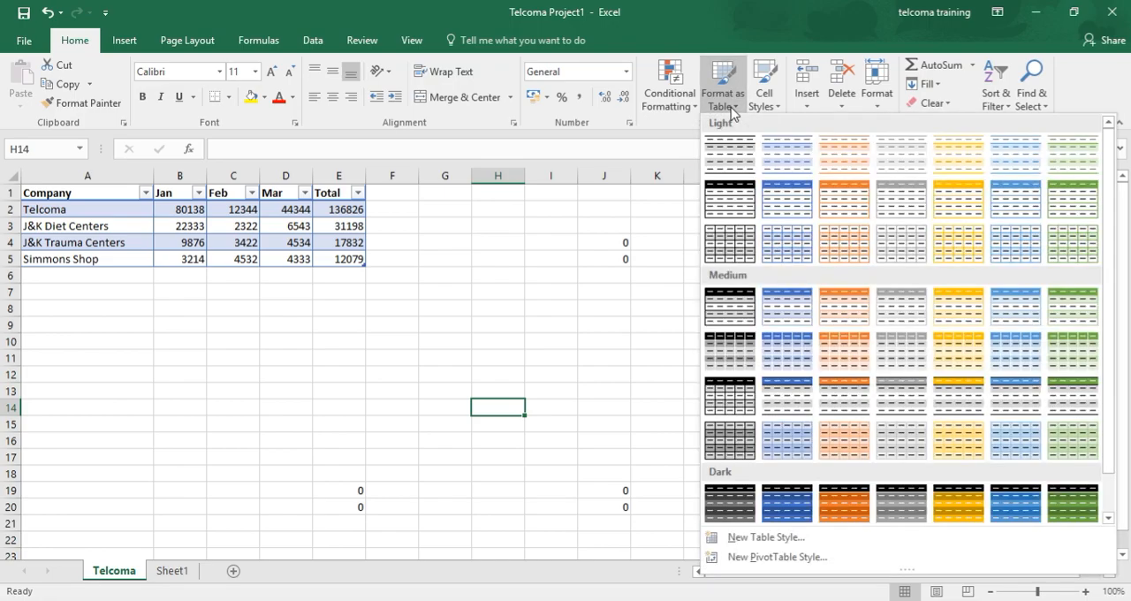
left_click(863, 306)
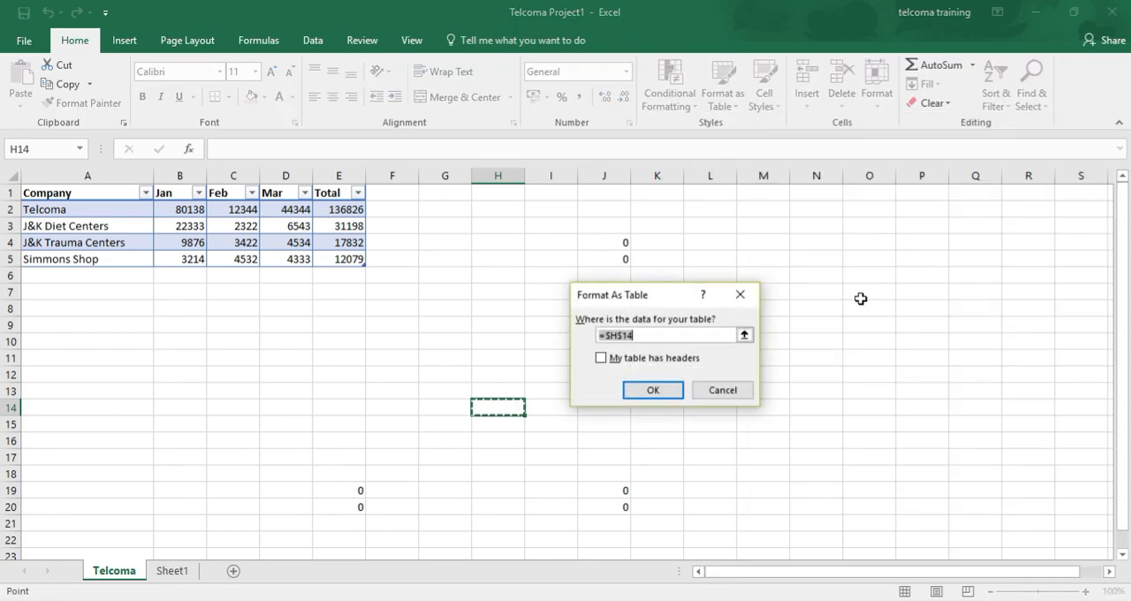
left_click(262, 369)
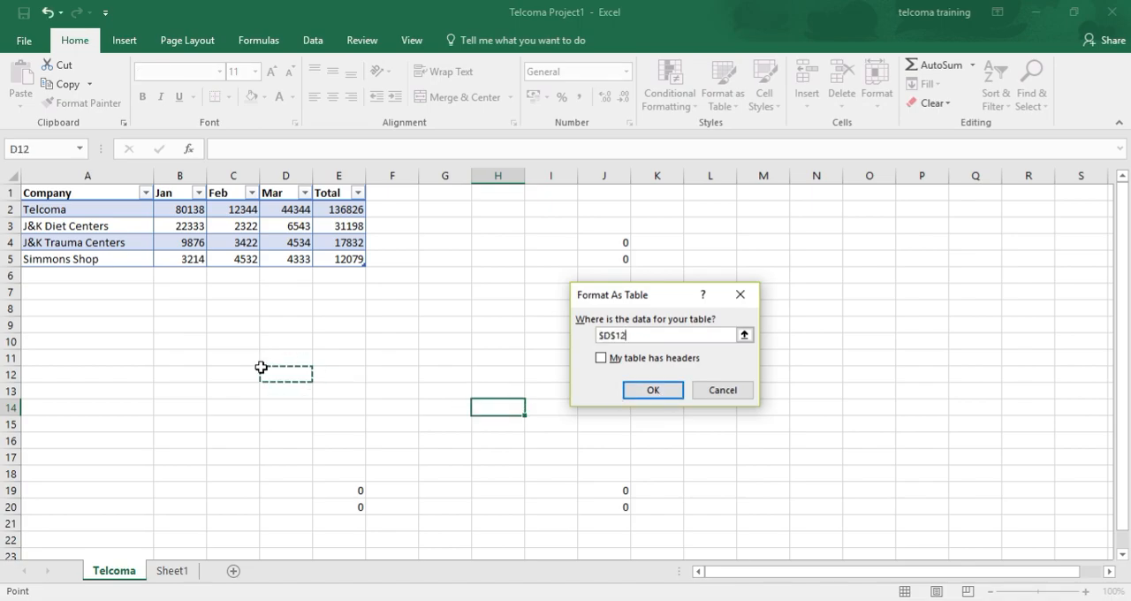
left_click(48, 192)
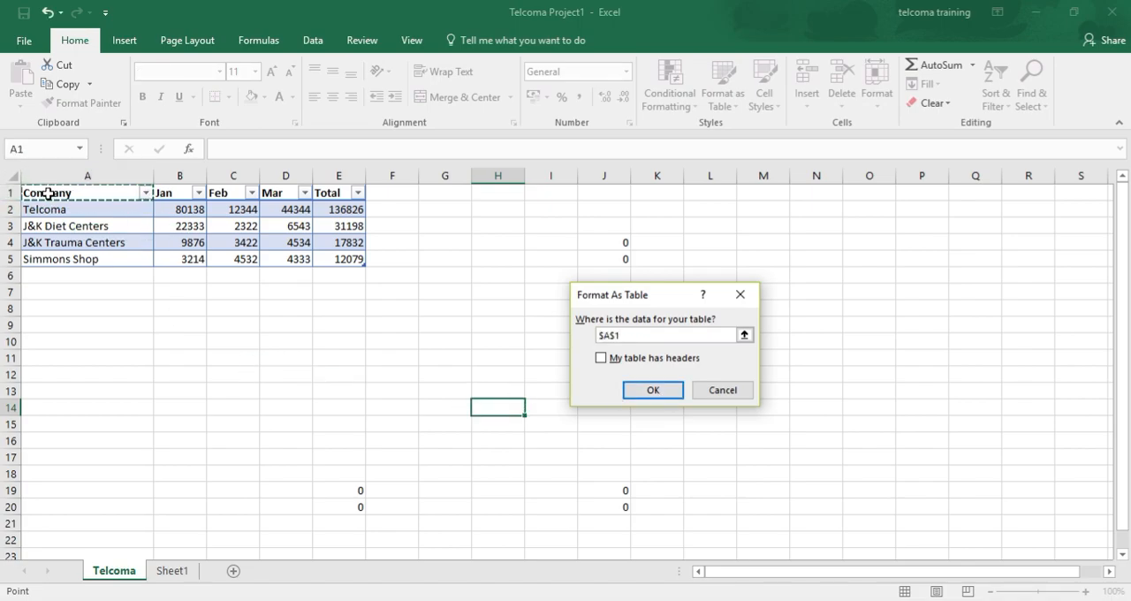
key("shift+Right")
key("shift+Right")
key("shift+Right")
key("shift+Right")
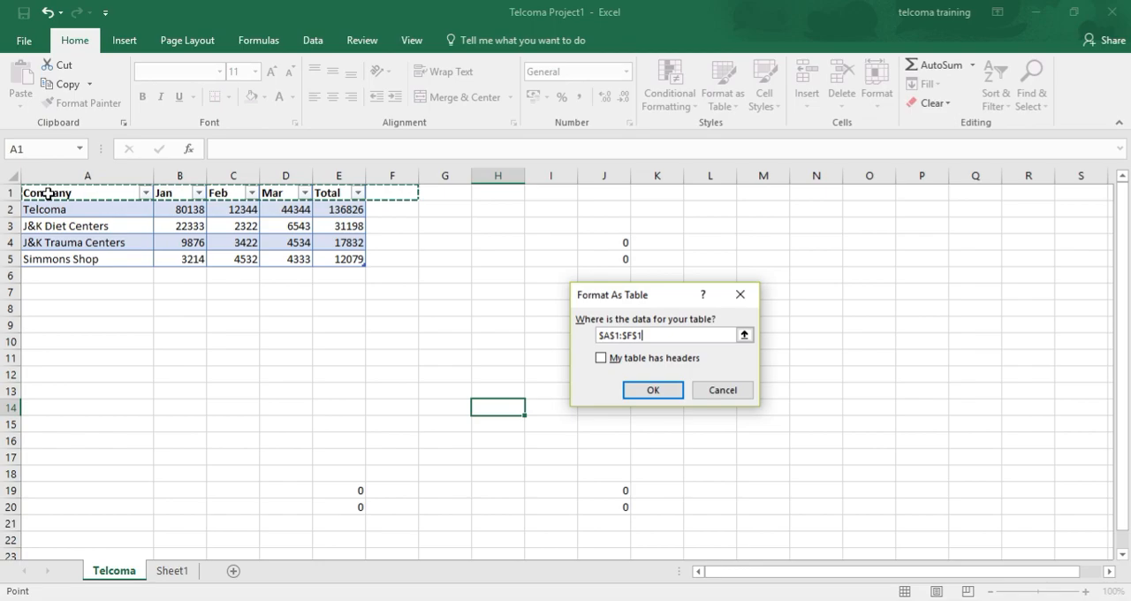
key("shift+Down")
key("shift+Down")
key("shift+Down")
key("shift+Down")
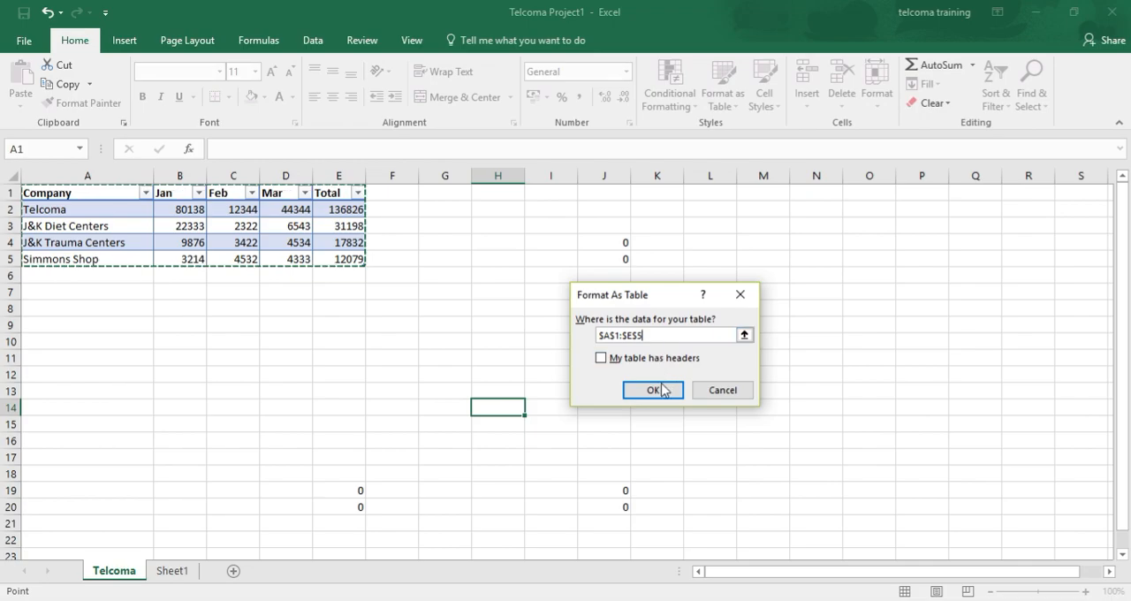
left_click(601, 359)
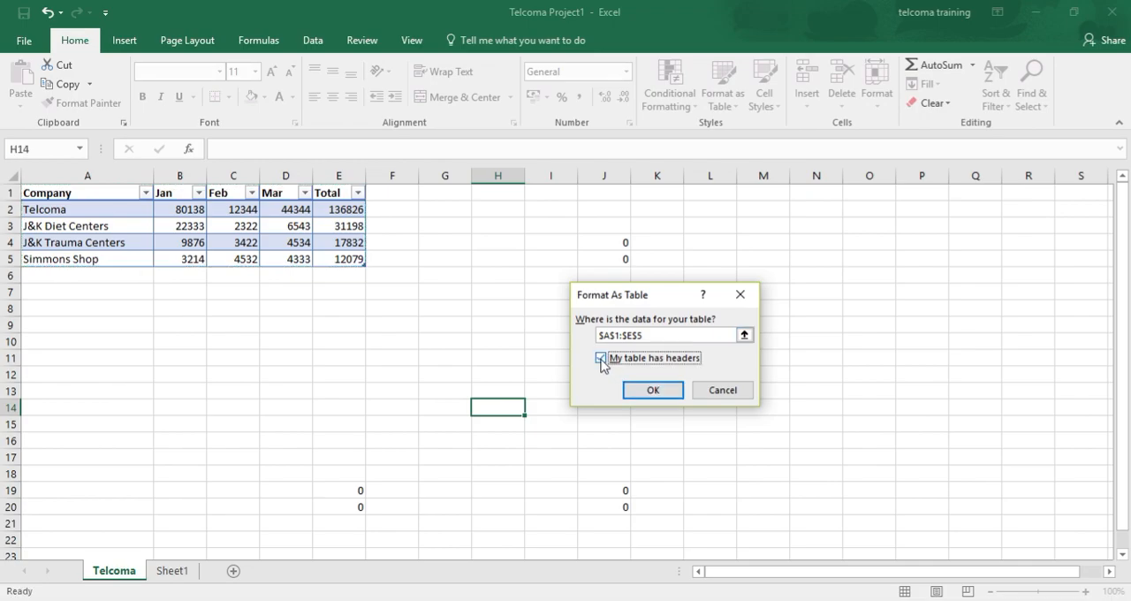
left_click(666, 393)
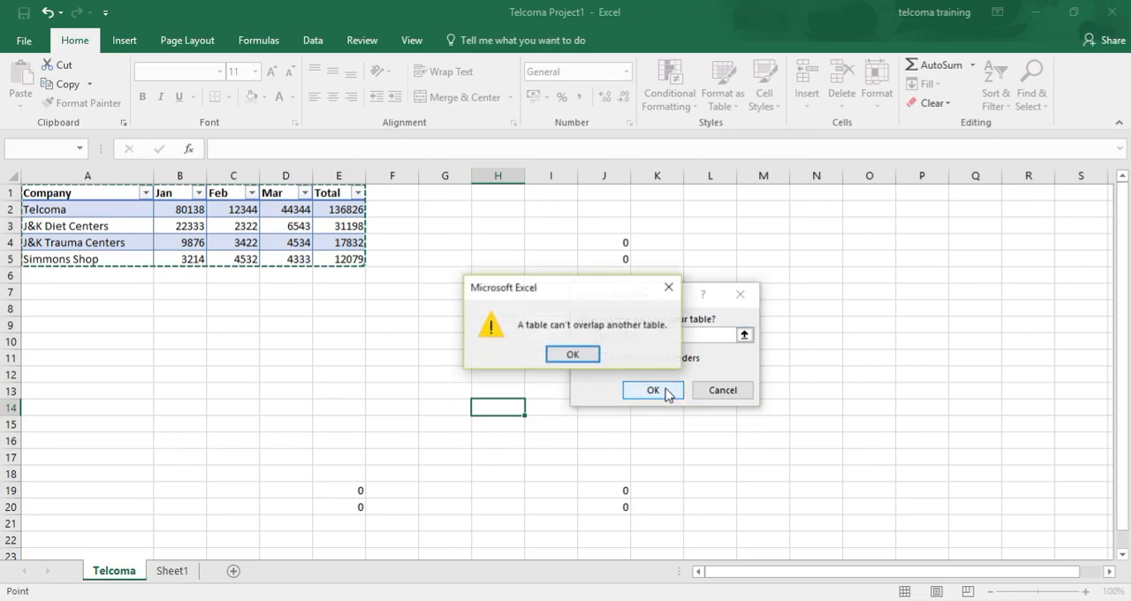
left_click(583, 354)
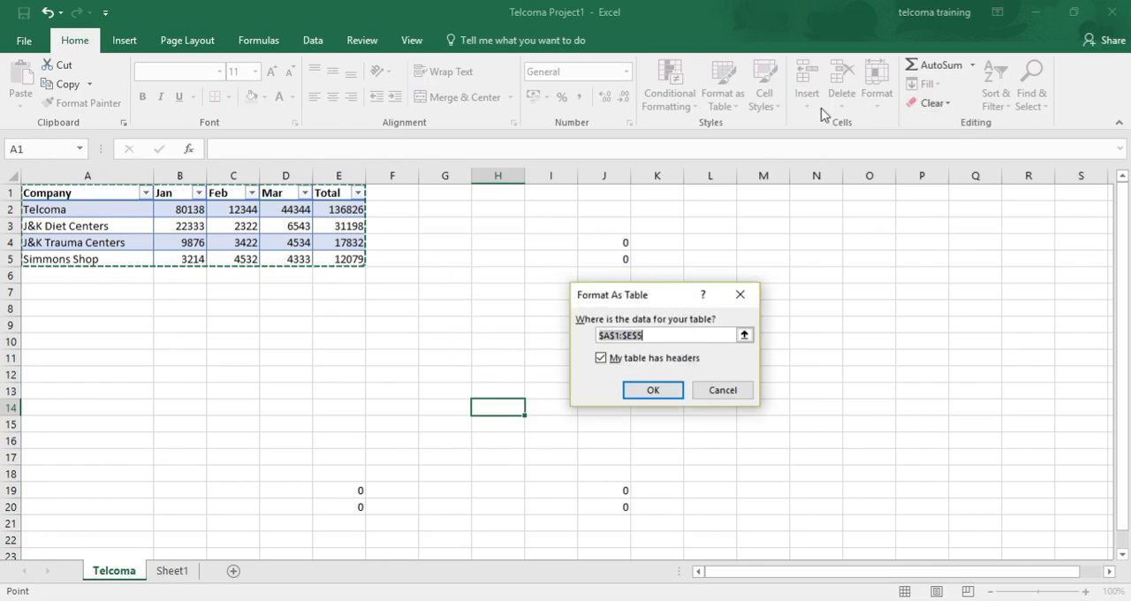
left_click(725, 392)
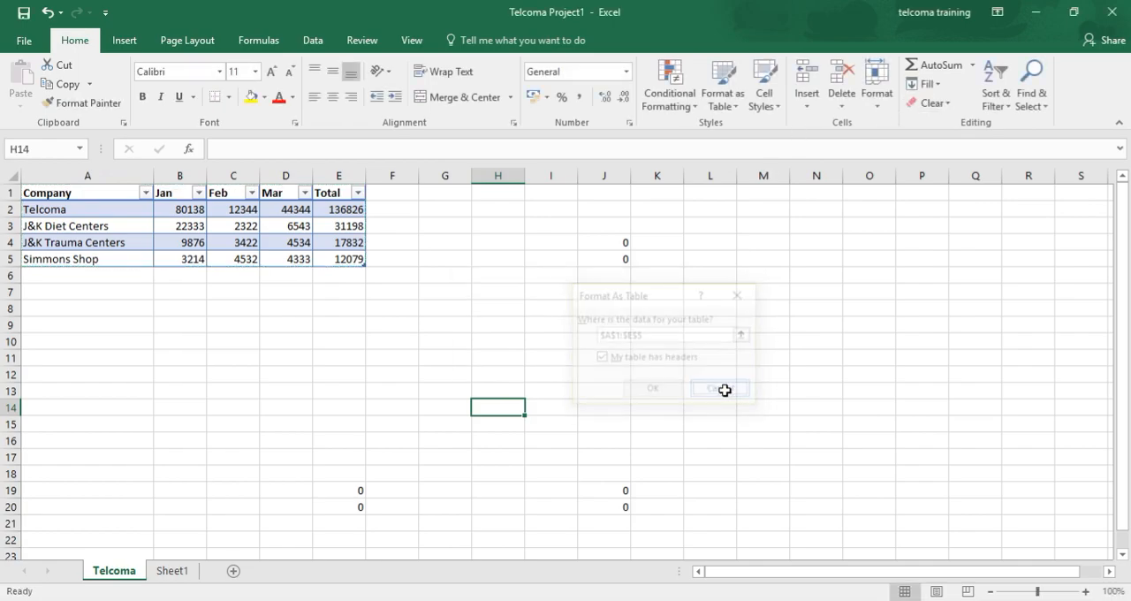
Undo the blue table formatting and format A1:E5 with headers in the orange style from the second Medium row
key("ctrl+z")
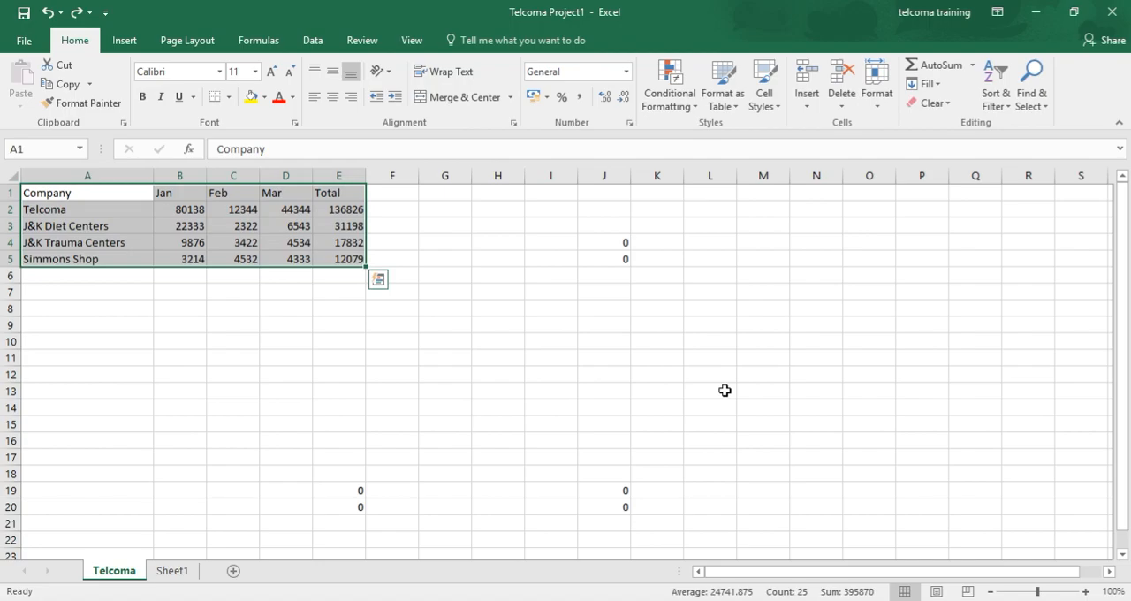
left_click(722, 102)
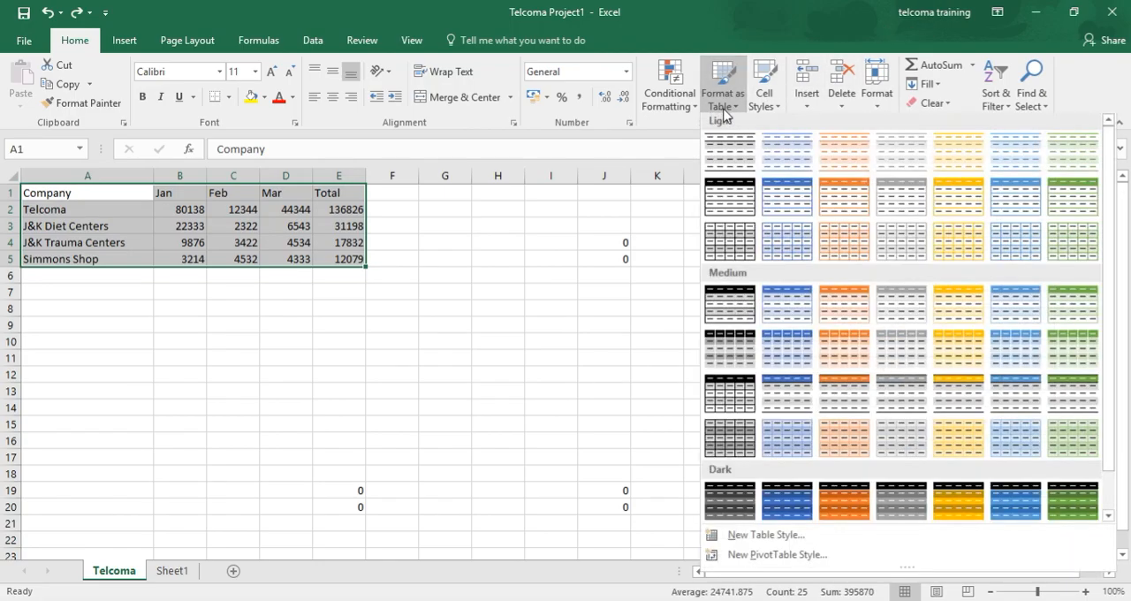
left_click(830, 358)
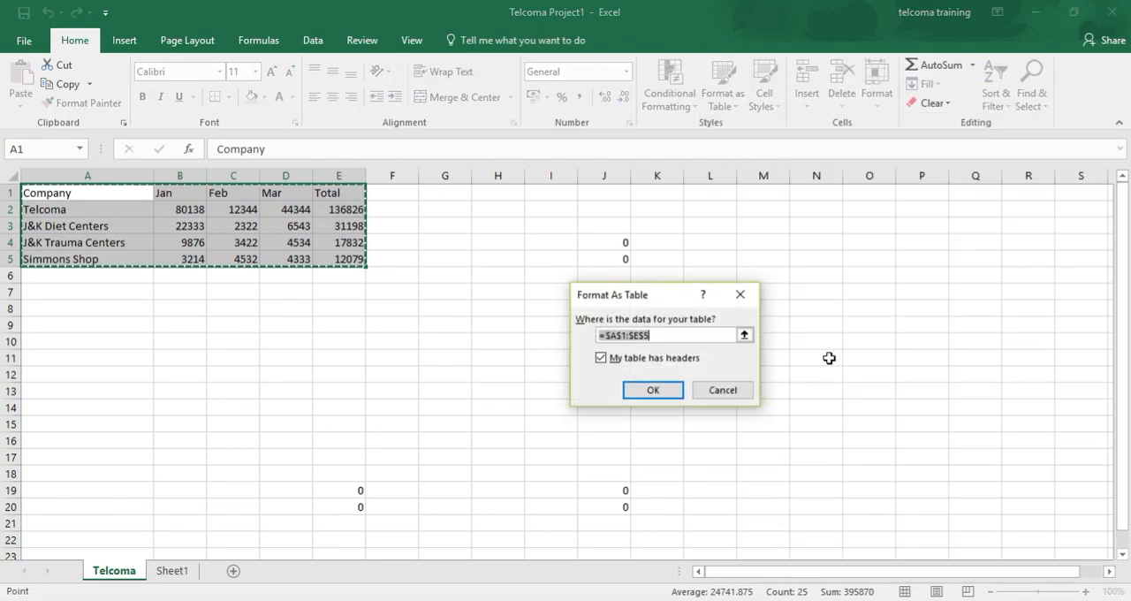
left_click(650, 389)
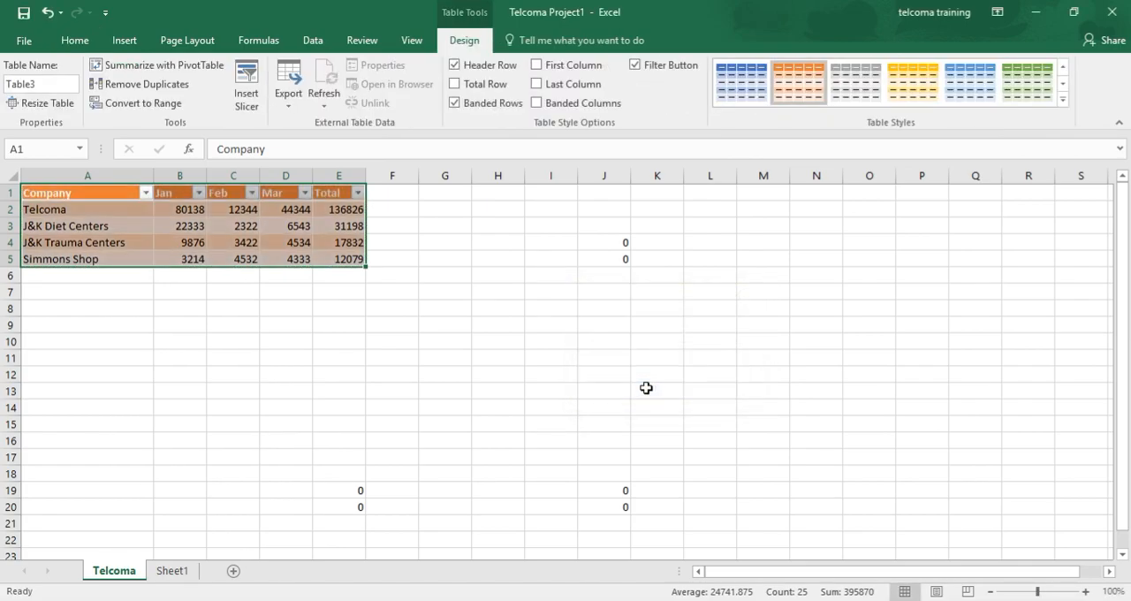
left_click(341, 297)
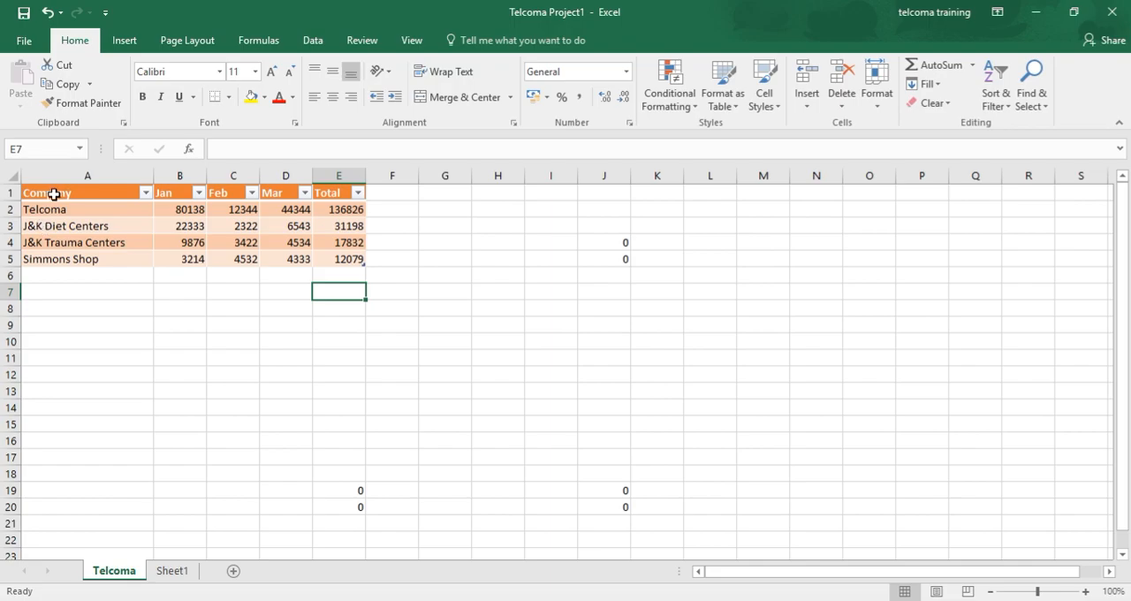
Review the available Light, Medium and Dark table styles without applying one
left_click(732, 110)
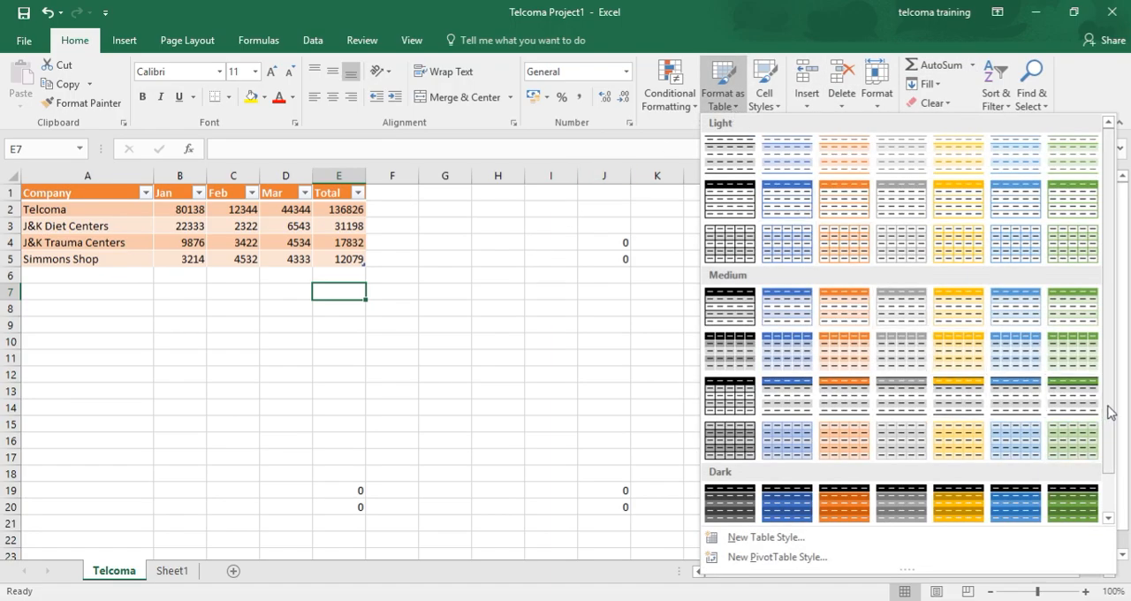
left_click_drag(1109, 412, 1075, 332)
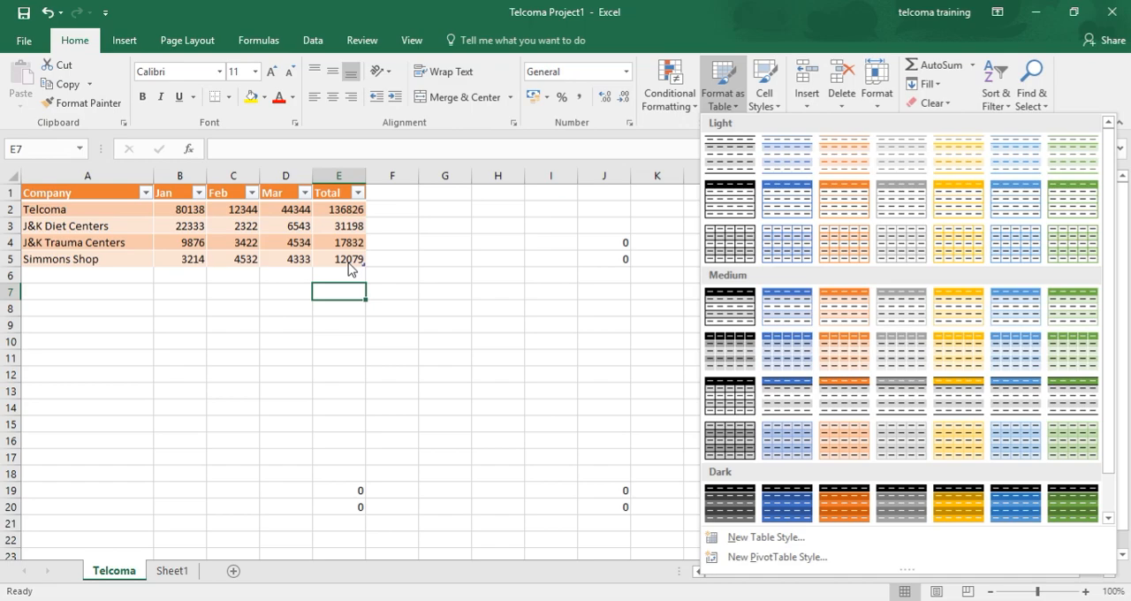
left_click(337, 365)
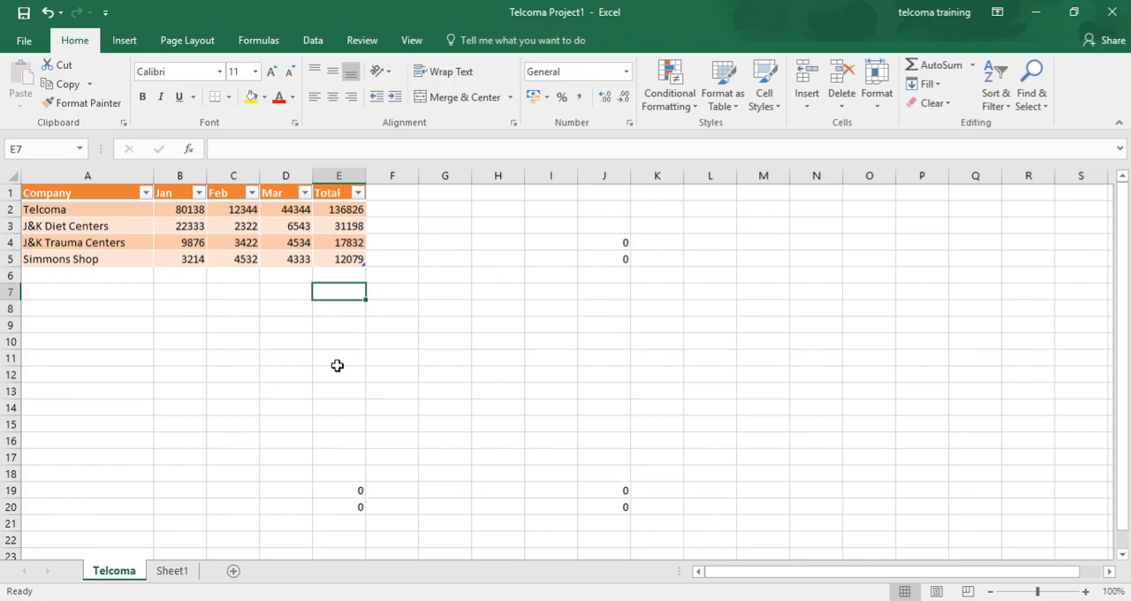
Undo the orange table formatting and format A1:E5 with headers in the light blue style from the fourth Medium row
key("ctrl+z")
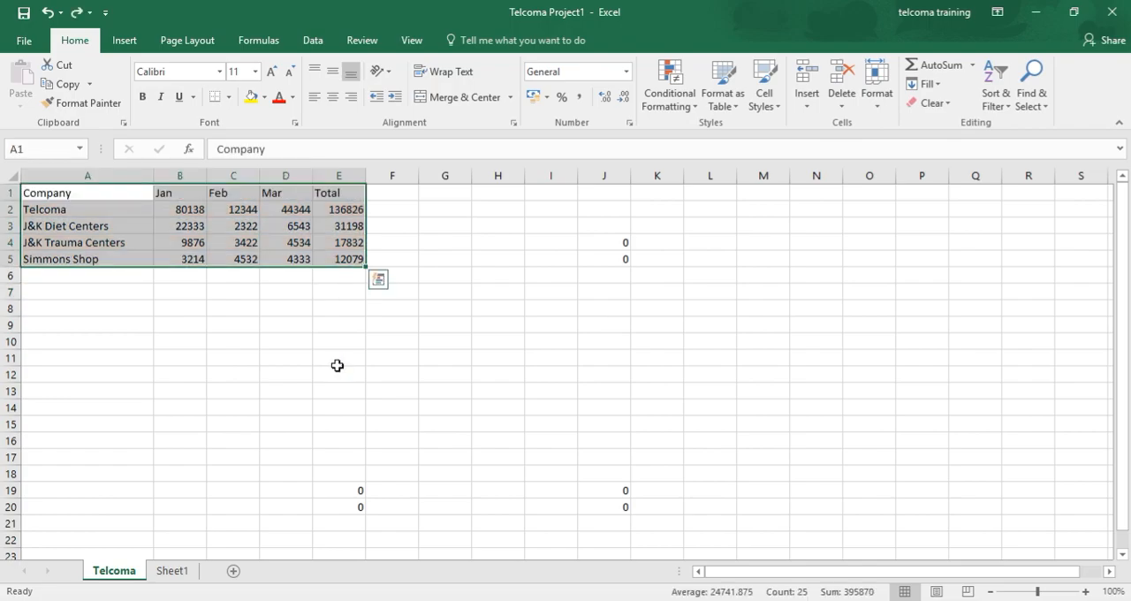
left_click(722, 99)
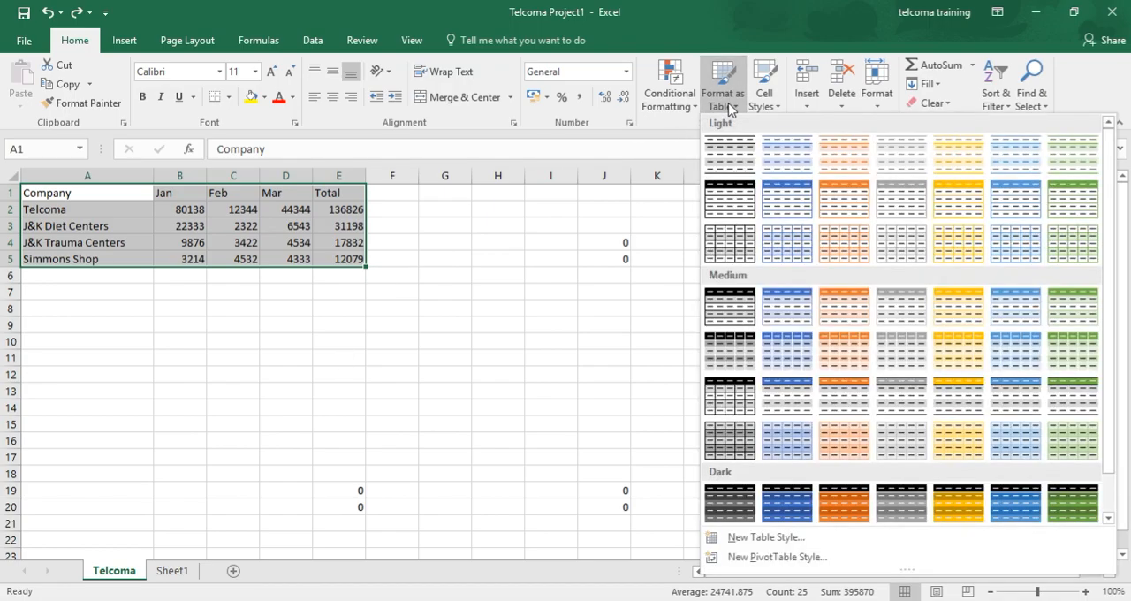
left_click(1036, 444)
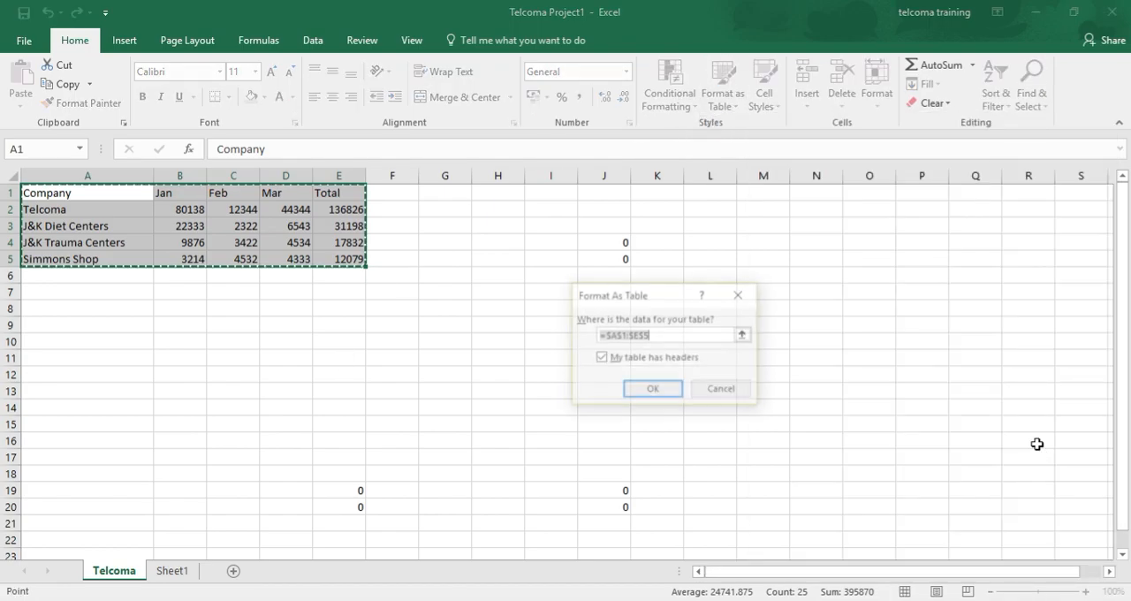
left_click(647, 390)
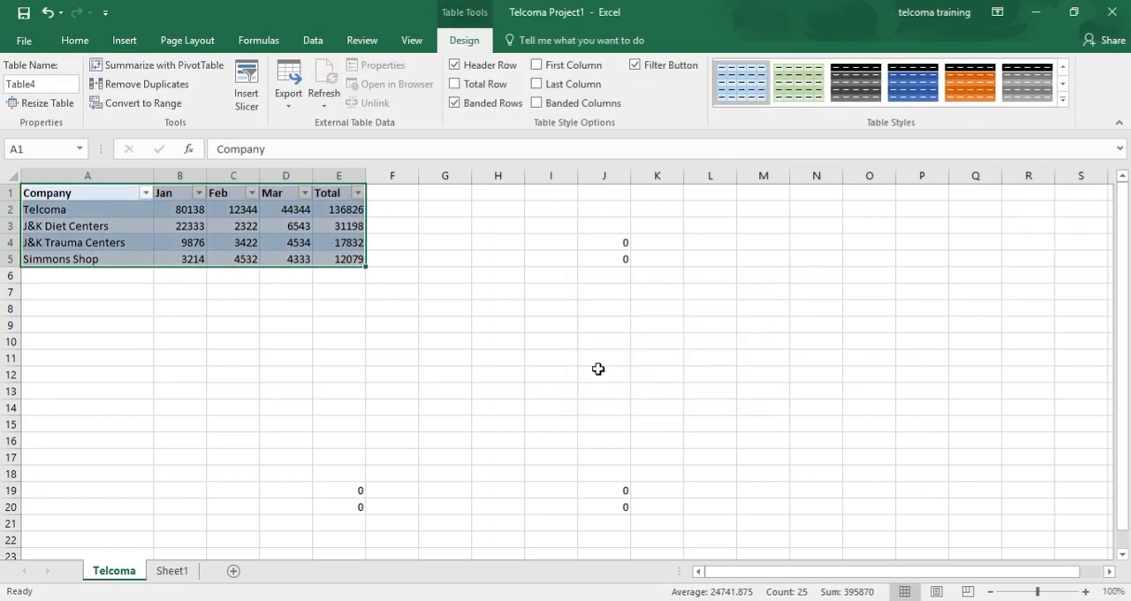
left_click(598, 369)
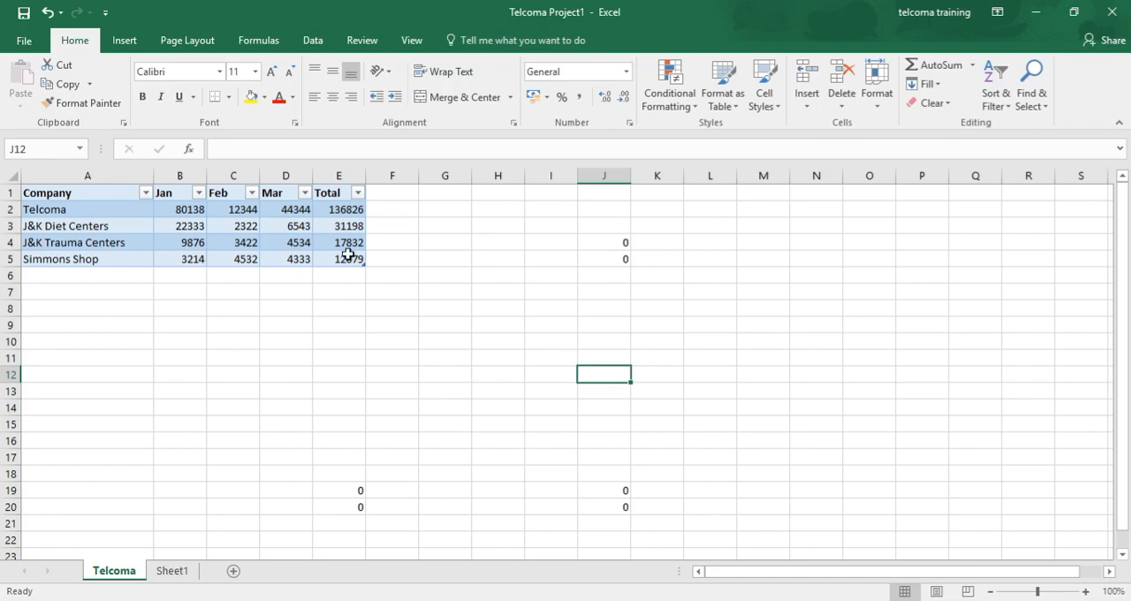
Select the table's Company header cell, A1
left_click(72, 199)
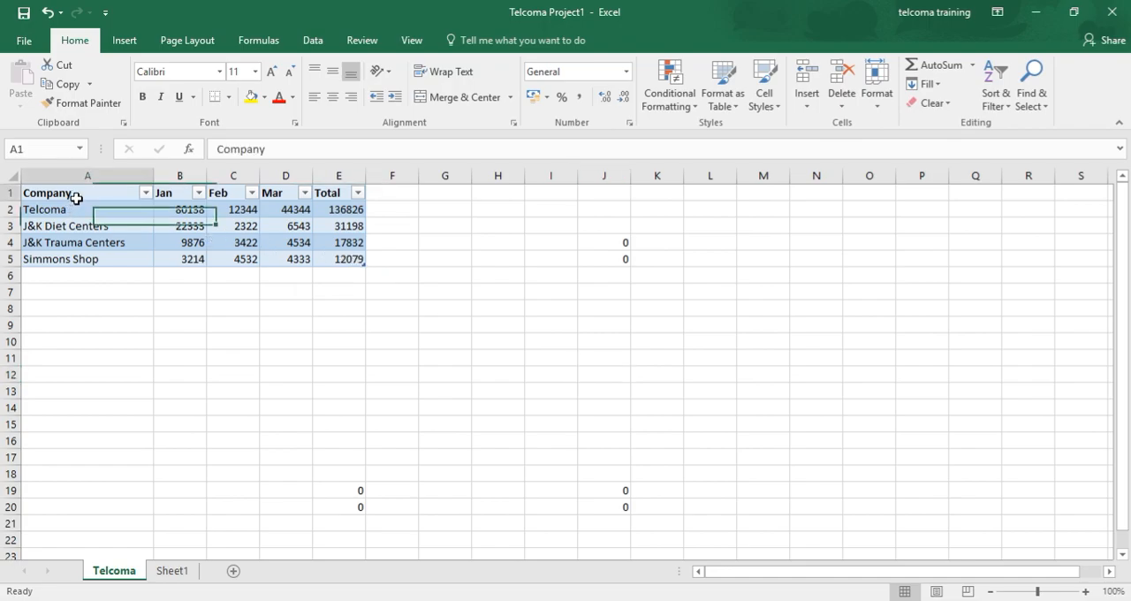